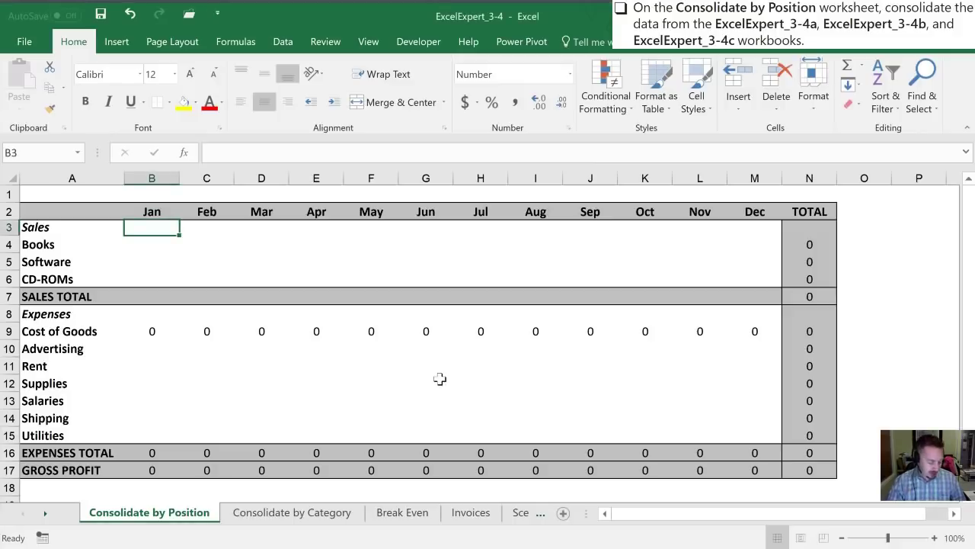
- On the Consolidate by Position sheet, start a ribbon keyboard shortcut with Alt
{"action": "key", "text": "alt"}
- Open Data > Consolidate with the Alt, A, N shortcut
{"action": "key", "text": "a"}
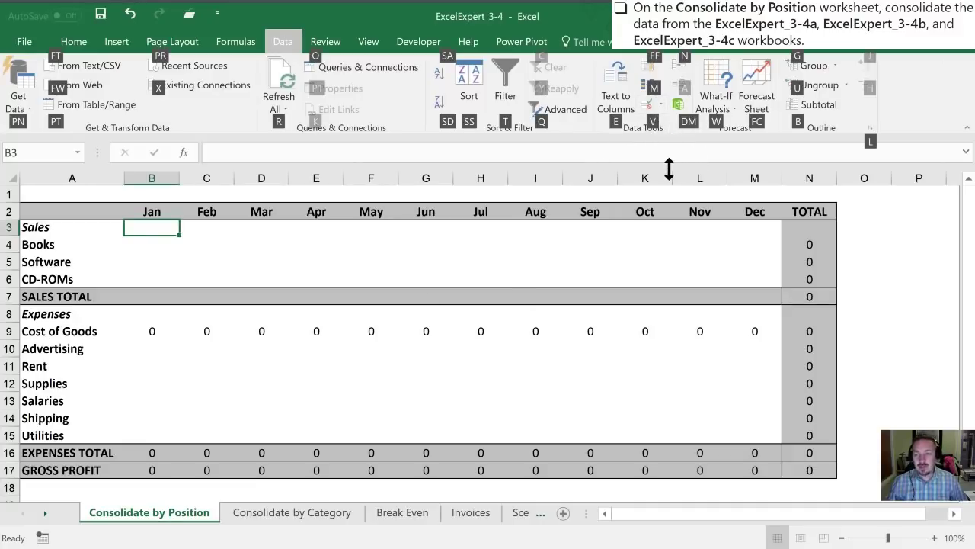
{"action": "key", "text": "Escape"}
{"action": "key", "text": "Escape"}
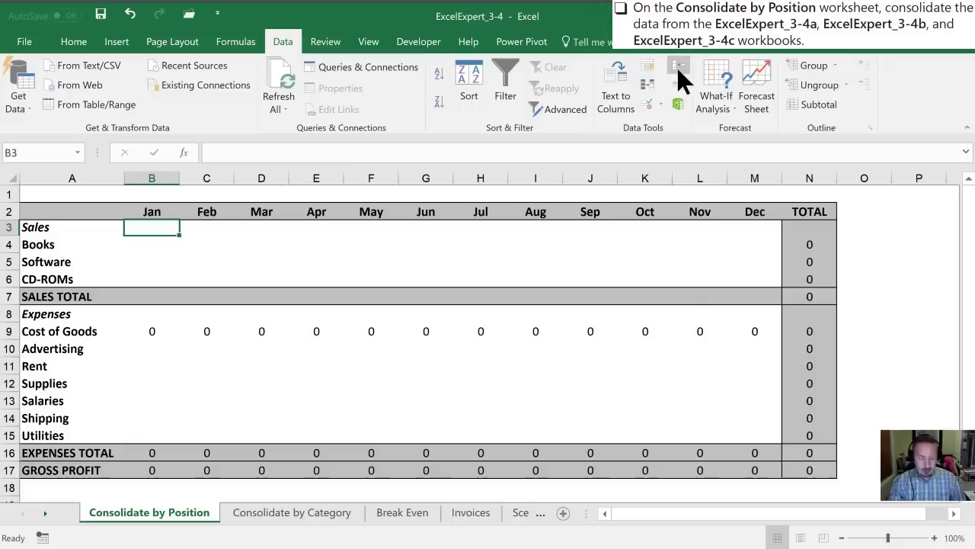
{"action": "key", "text": "alt+a"}
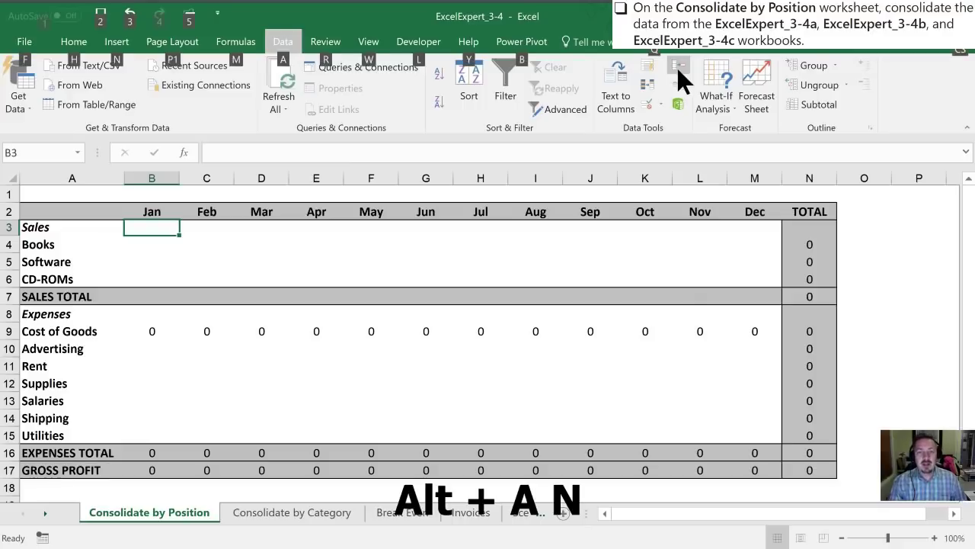
{"action": "key", "text": "a"}
{"action": "key", "text": "n"}
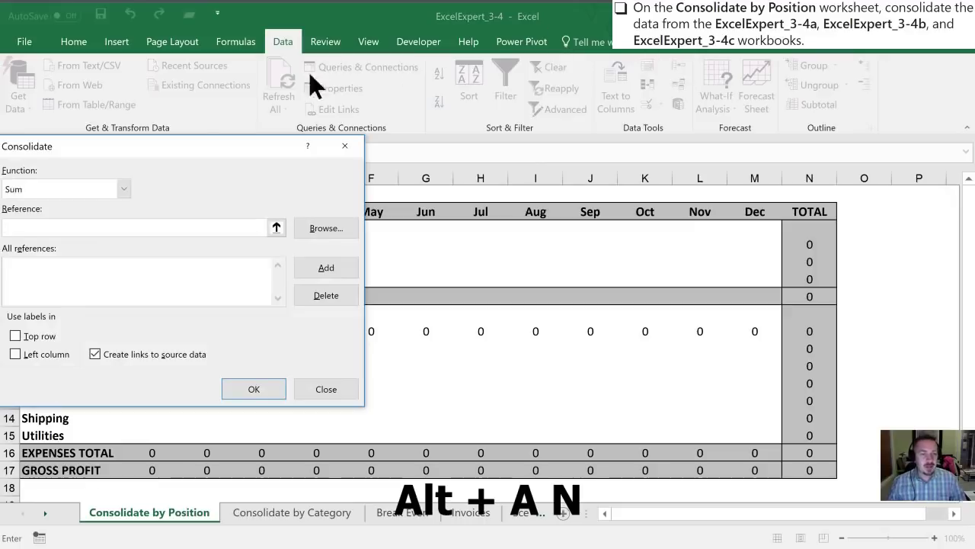
- Move the Consolidate dialog aside to reveal the row labels and keep Sum as the function
{"action": "left_click_drag", "start_coordinate": [152, 144], "coordinate": [274, 123]}
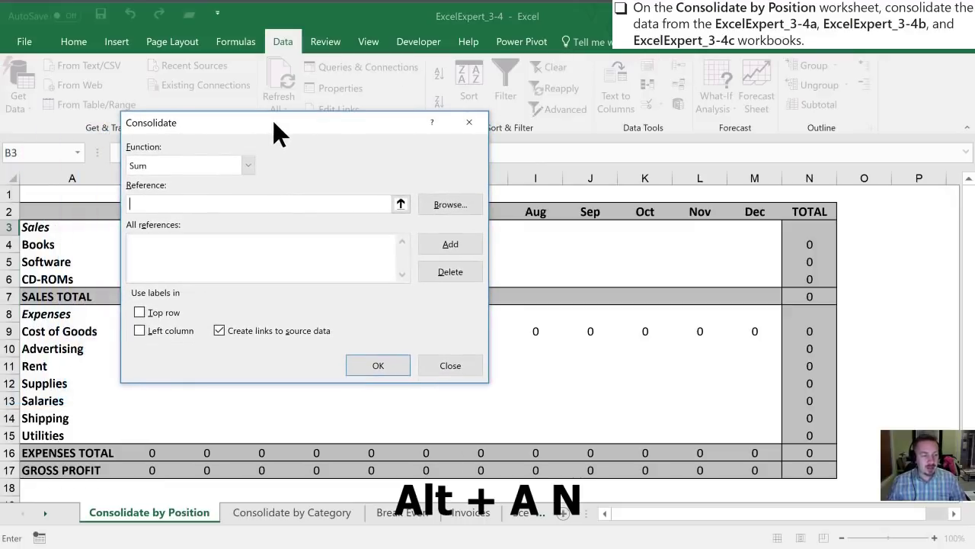
{"action": "left_click", "coordinate": [246, 164]}
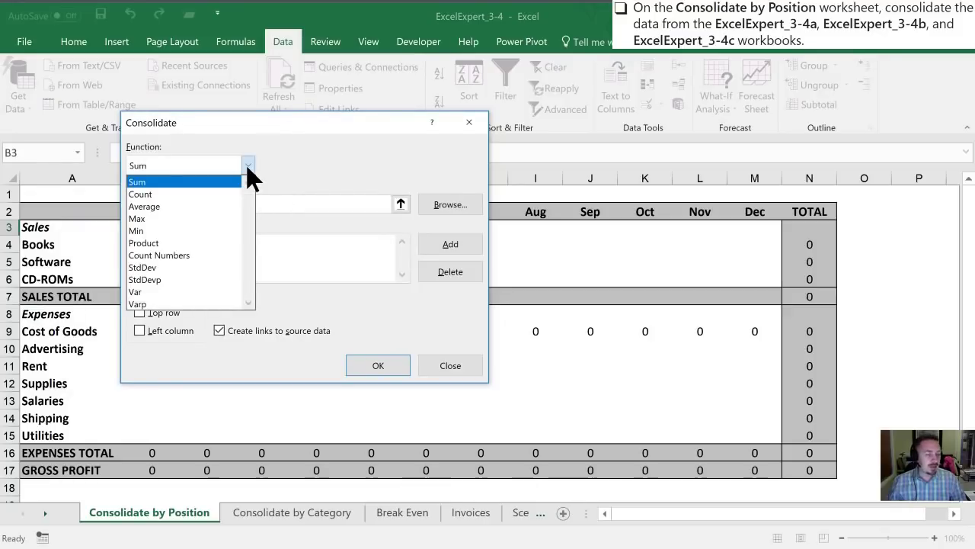
{"action": "left_click", "coordinate": [246, 164]}
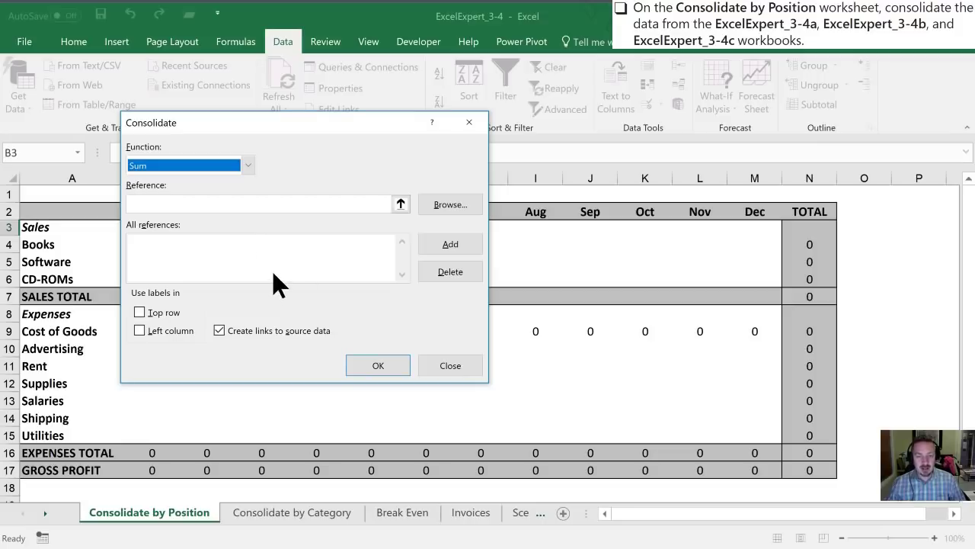
- Add Details!B3:N17 from ExcelExpert_3-4a as the first consolidation reference
{"action": "left_click", "coordinate": [401, 203]}
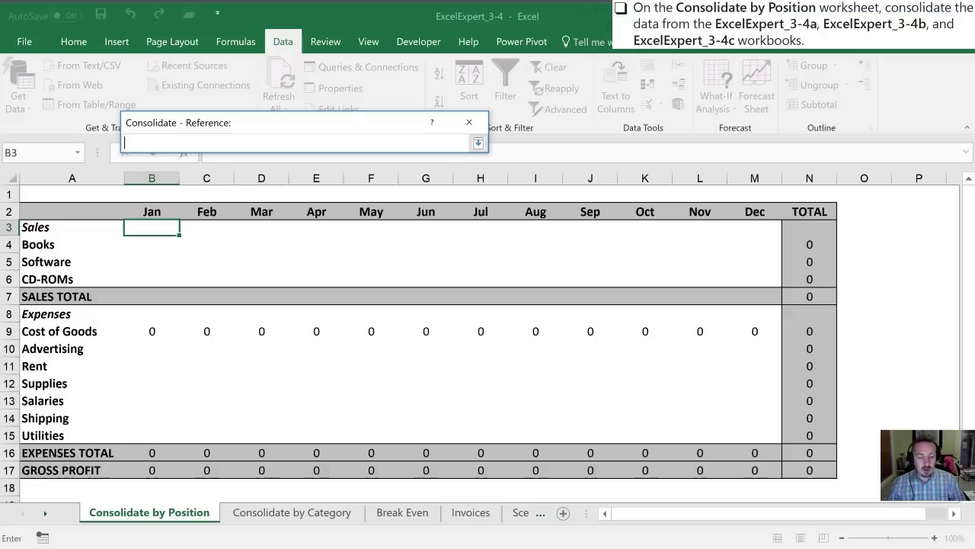
{"action": "key", "text": "Escape"}
{"action": "key", "text": "ctrl+Tab"}
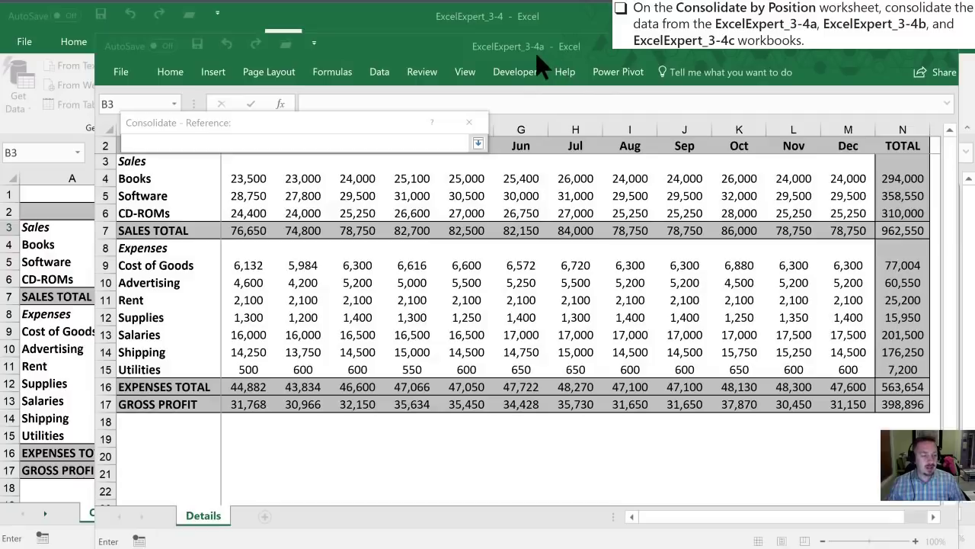
{"action": "left_click", "coordinate": [240, 161]}
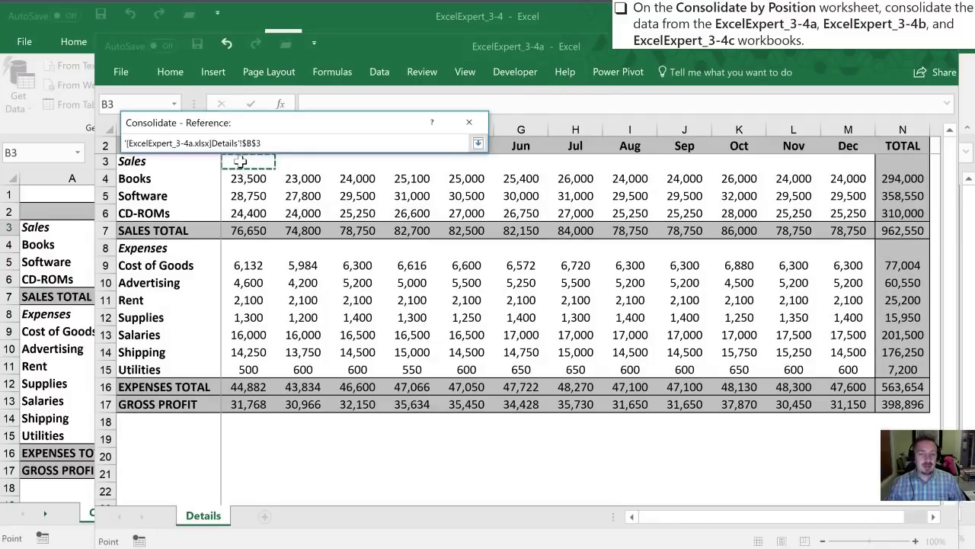
{"action": "left_click_drag", "start_coordinate": [240, 161], "coordinate": [891, 404]}
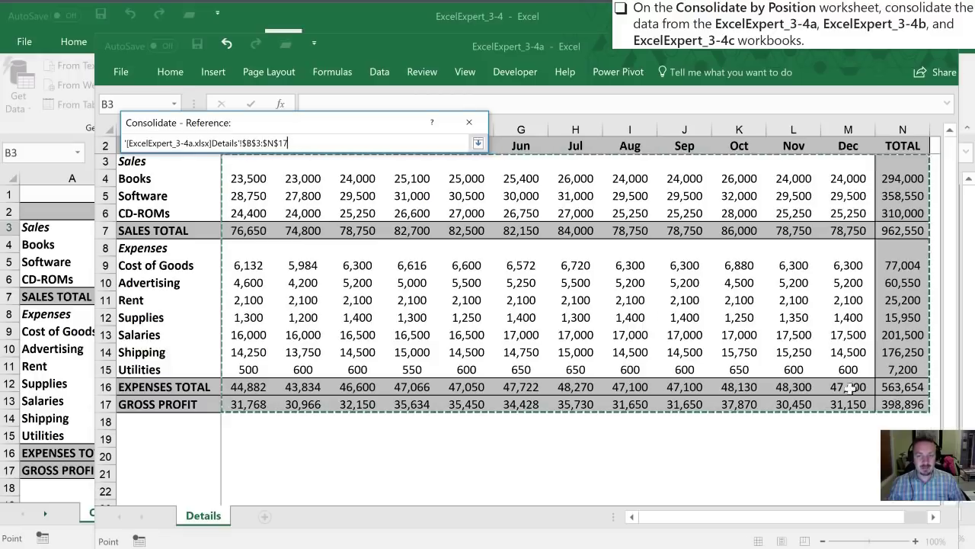
{"action": "left_click", "coordinate": [478, 143]}
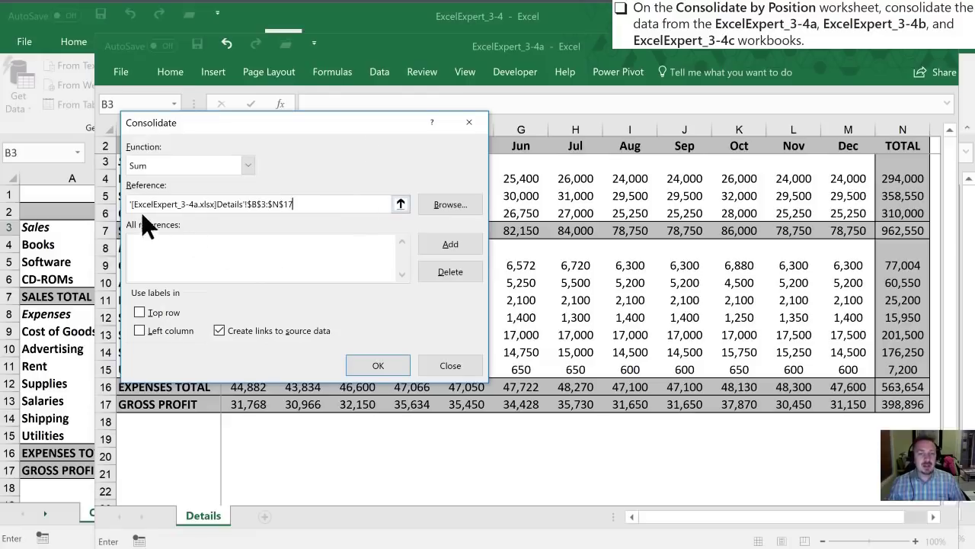
{"action": "left_click", "coordinate": [445, 244]}
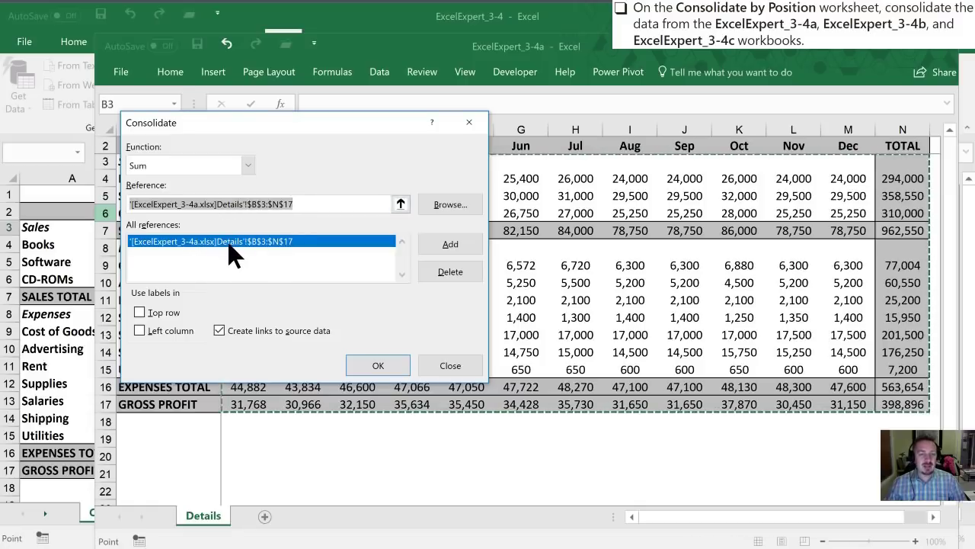
- Change the reference to ExcelExpert_3-4b's Details!B3:N17 and add it
{"action": "left_click", "coordinate": [199, 204]}
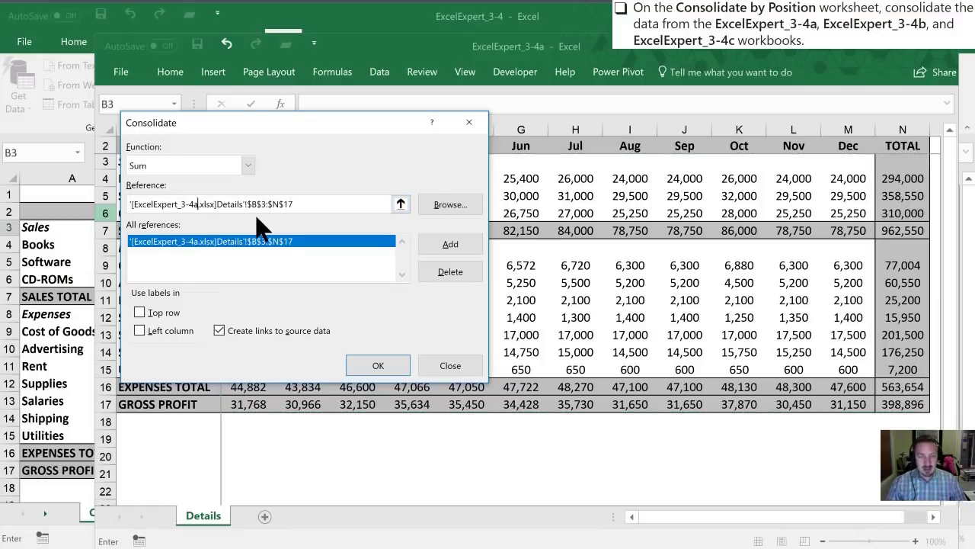
{"action": "key", "text": "BackSpace"}
{"action": "type", "text": "b"}
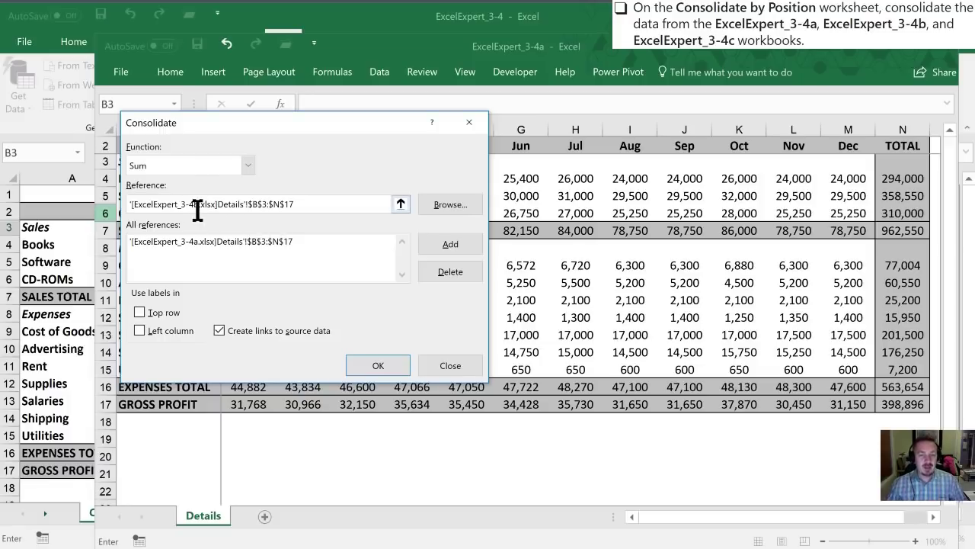
{"action": "left_click", "coordinate": [442, 241]}
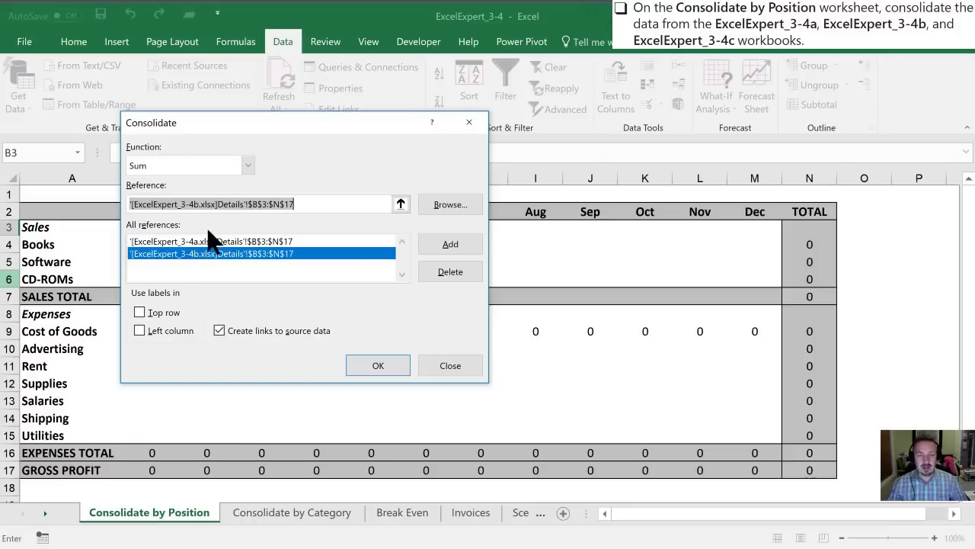
- Change the reference to ExcelExpert_3-4c's Details!B3:N17 and add it
{"action": "left_click", "coordinate": [200, 205]}
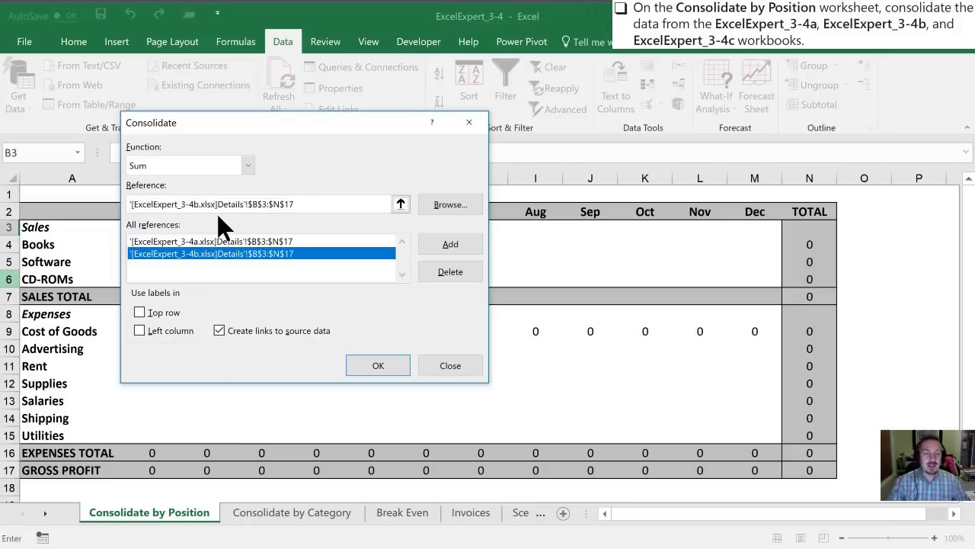
{"action": "key", "text": "BackSpace"}
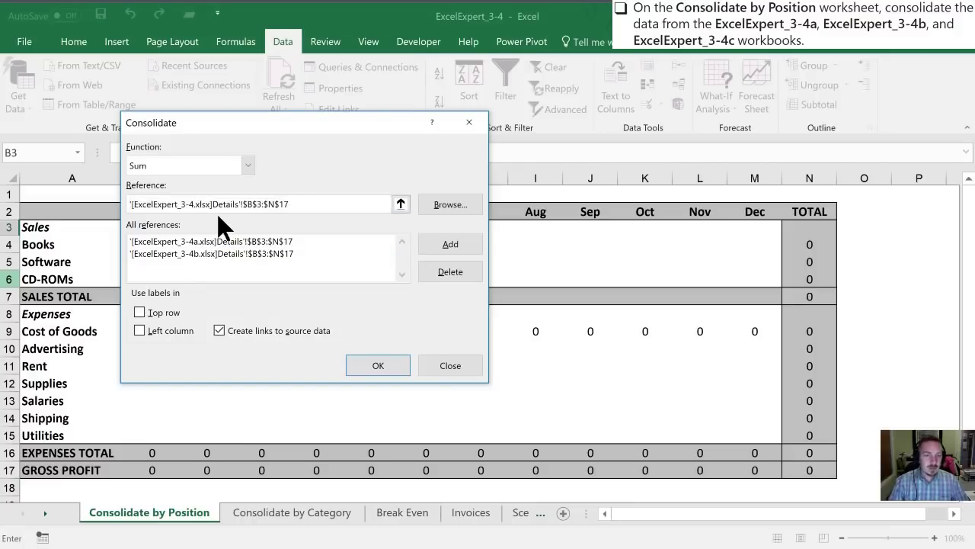
{"action": "type", "text": "c"}
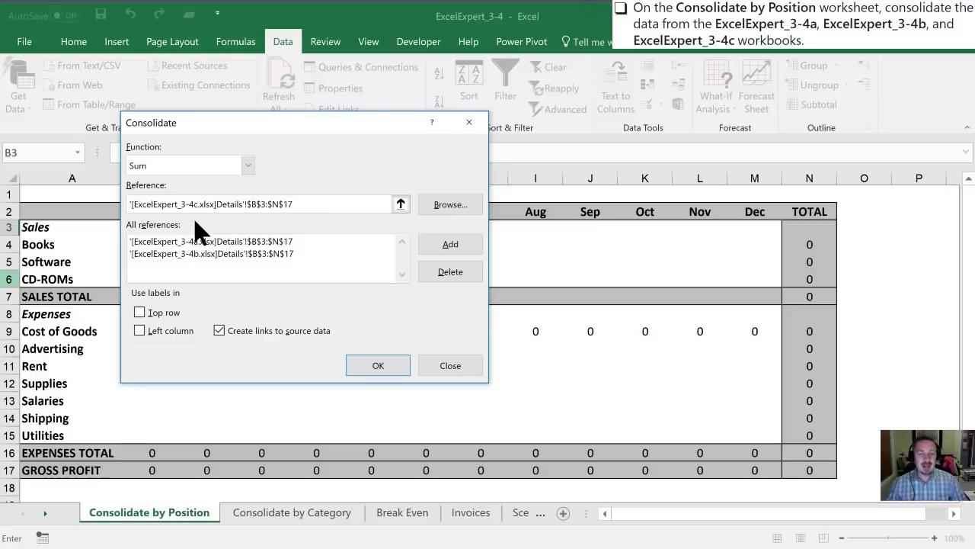
{"action": "left_click", "coordinate": [452, 245]}
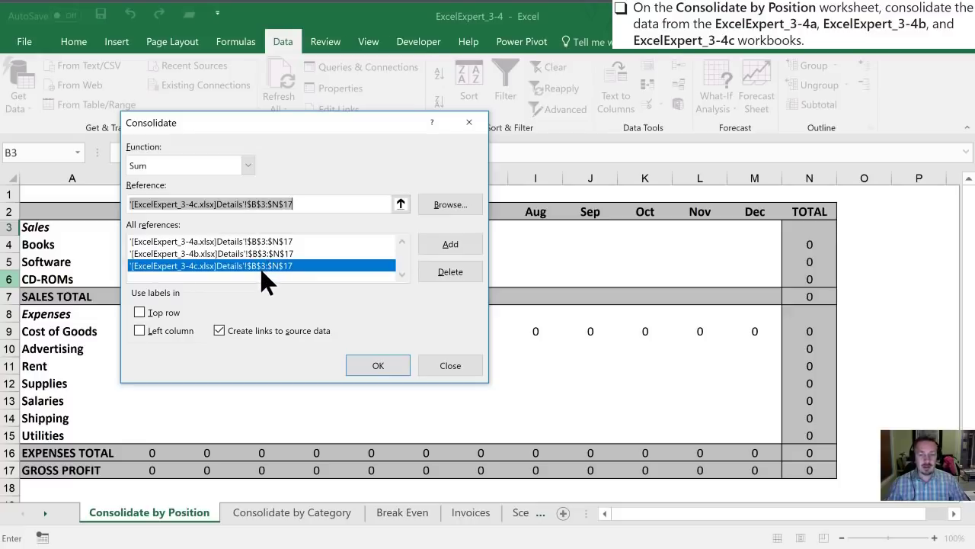
- Confirm the Sum consolidation of the 3-4a, 3-4b and 3-4c ranges with source links
{"action": "left_click", "coordinate": [379, 364]}
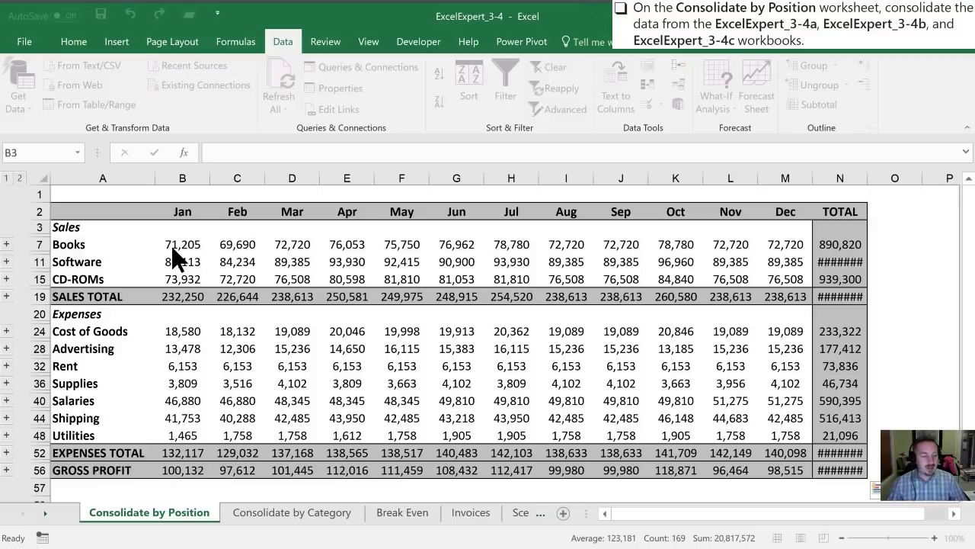
- Expand the Books group and verify B4:B6 link to the three workbooks and total 71,205
{"action": "key", "text": "ctrl+shift+End"}
{"action": "left_click", "coordinate": [6, 244]}
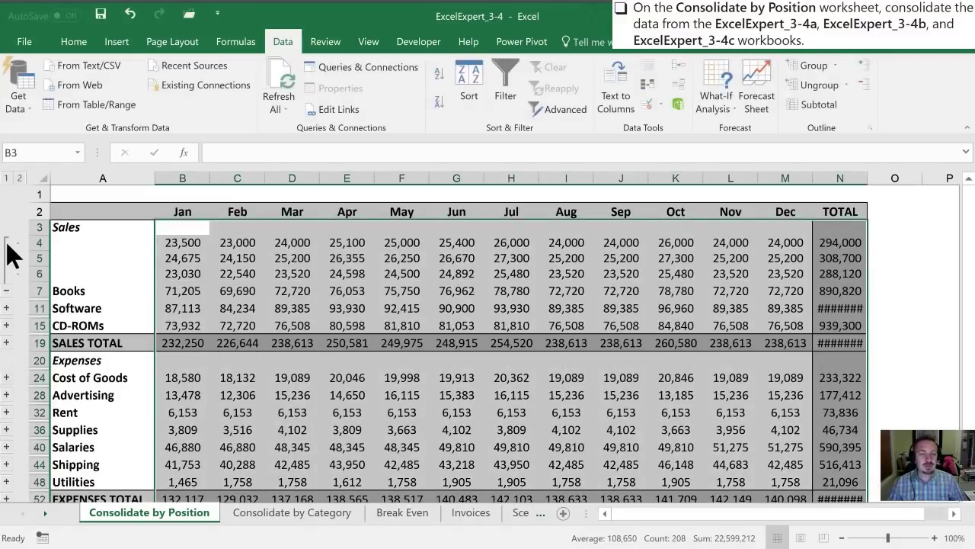
{"action": "left_click", "coordinate": [175, 254]}
{"action": "left_click", "coordinate": [175, 243]}
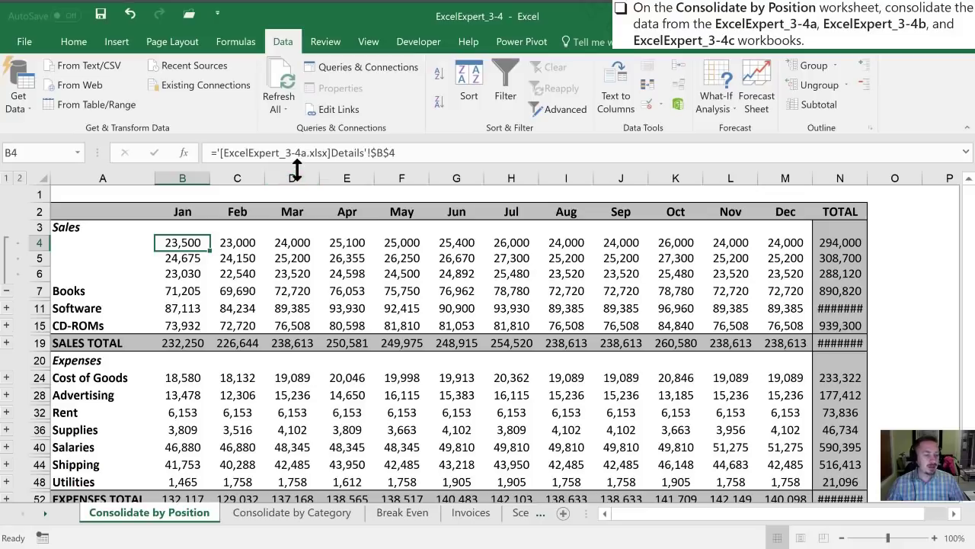
{"action": "left_click", "coordinate": [183, 258]}
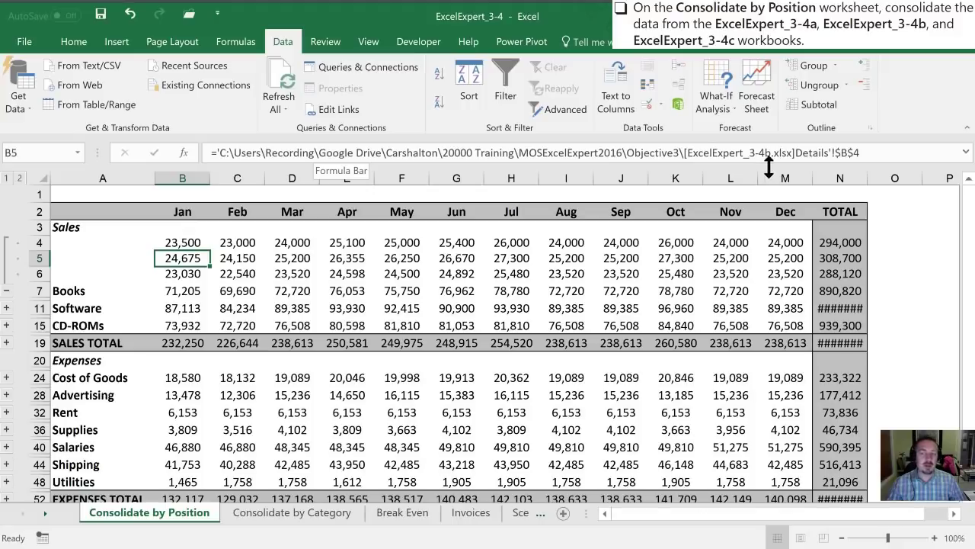
{"action": "left_click", "coordinate": [183, 277]}
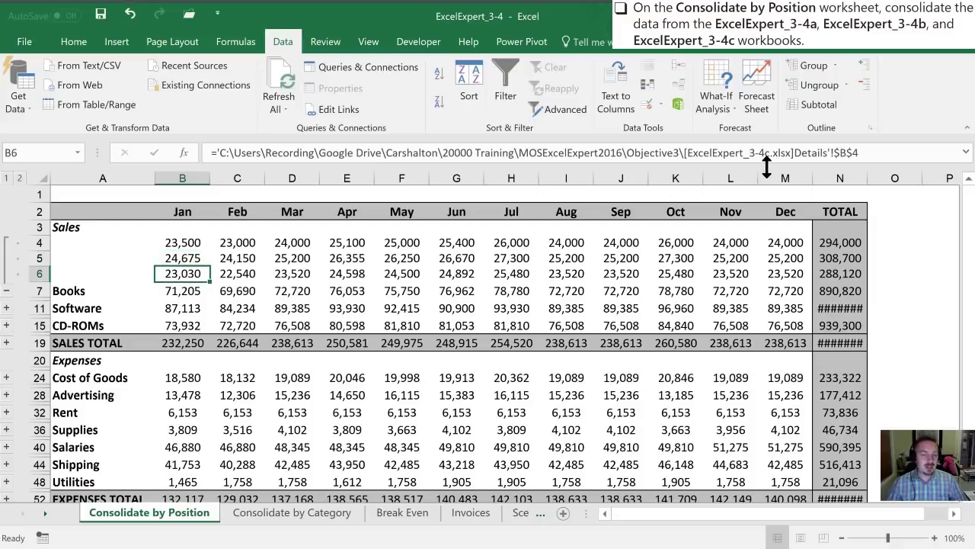
{"action": "left_click", "coordinate": [178, 244]}
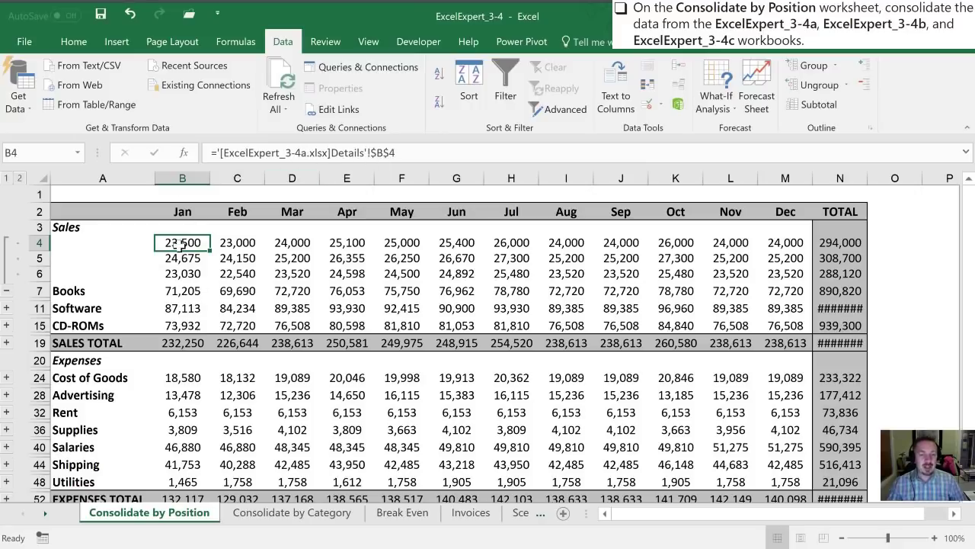
{"action": "left_click_drag", "start_coordinate": [182, 244], "coordinate": [183, 272]}
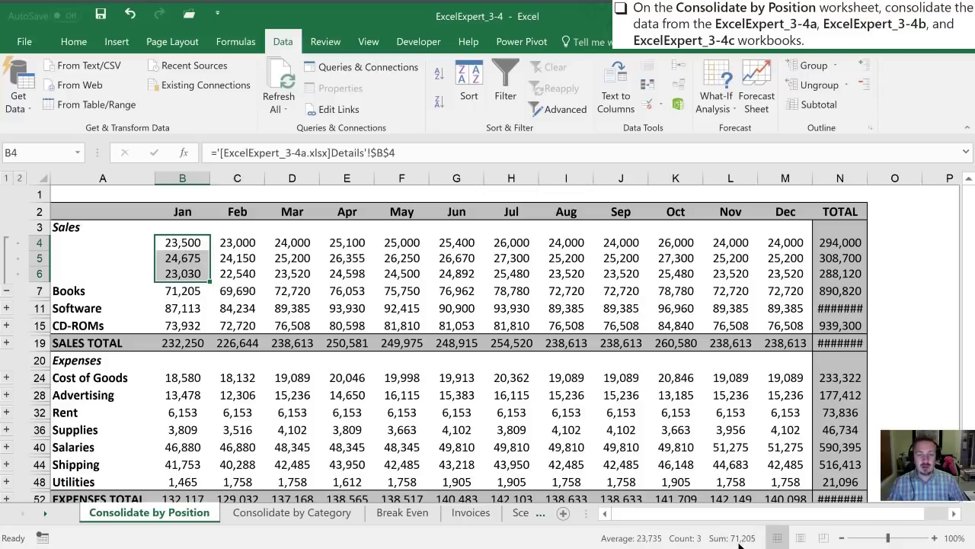
{"action": "left_click", "coordinate": [161, 293]}
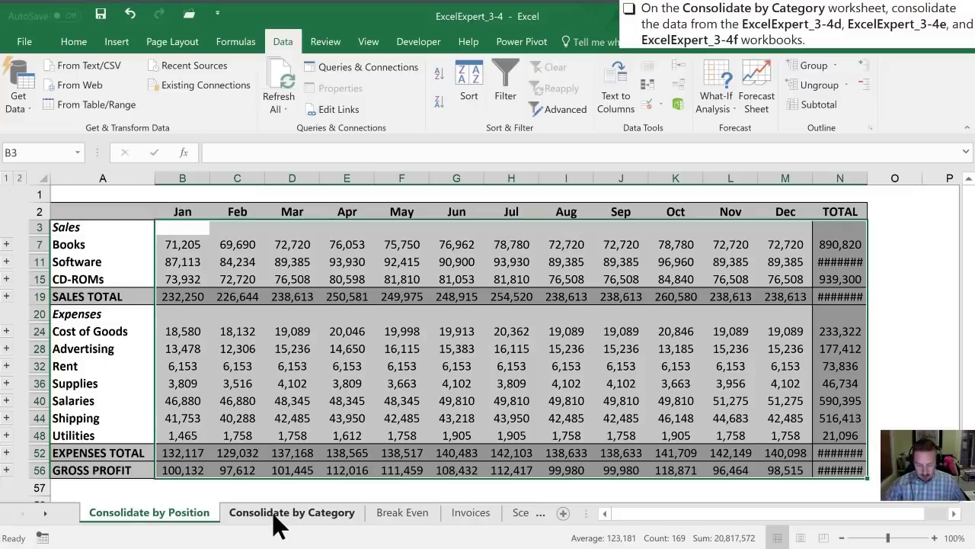
- Move one sheet right with Ctrl+PageDown to the blank Consolidate by Category sheet
{"action": "key", "text": "ctrl+Page_Down"}
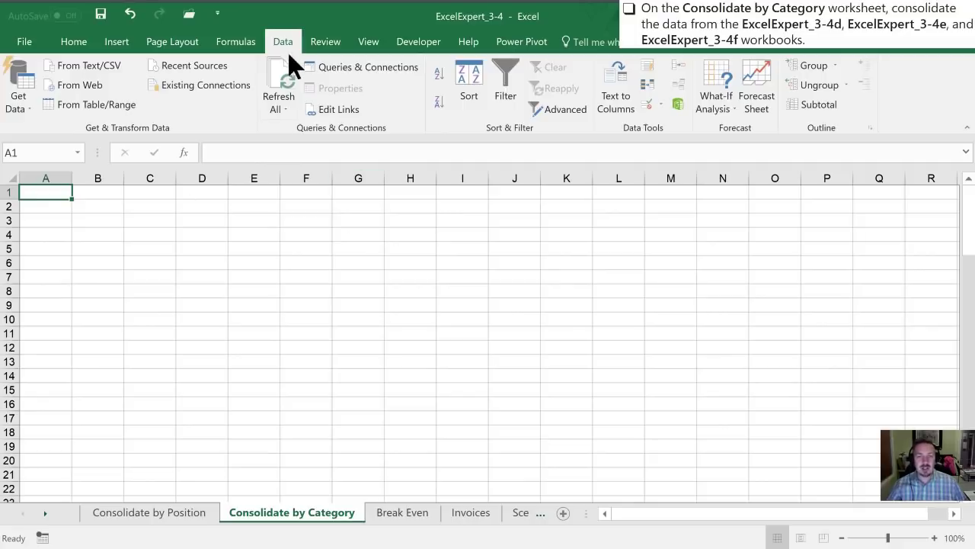
- Open Consolidate on the Category sheet and choose Sum, keeping Top row and Left column labels
{"action": "left_click", "coordinate": [678, 65]}
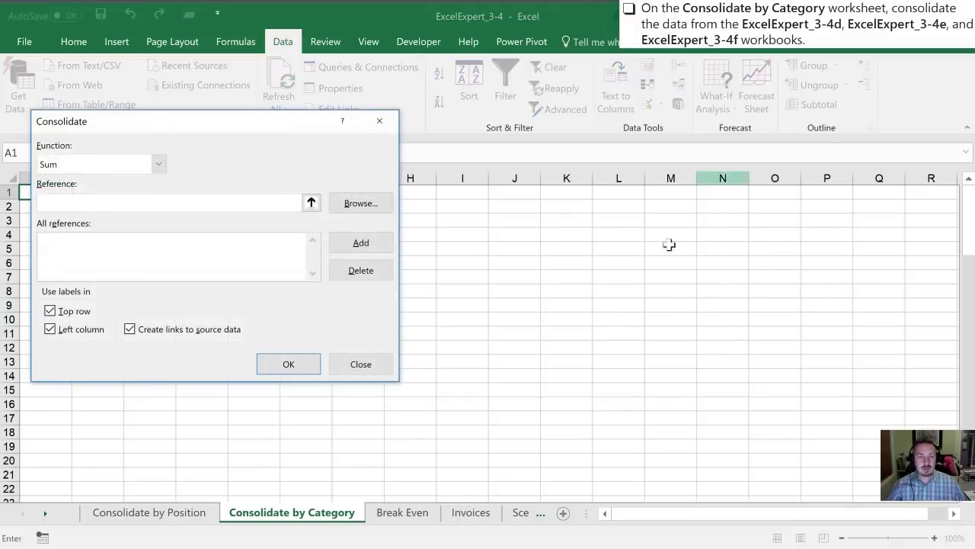
{"action": "left_click", "coordinate": [157, 163]}
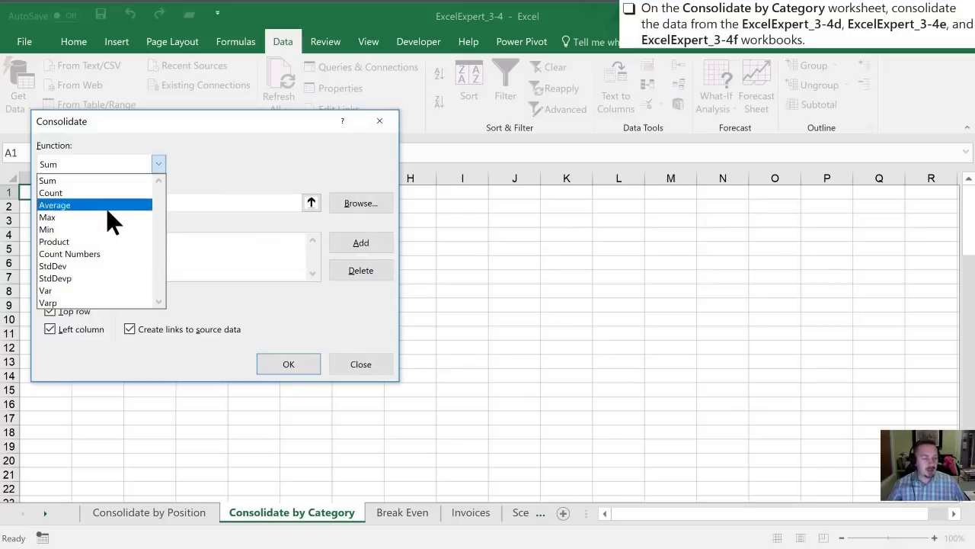
{"action": "left_click", "coordinate": [59, 181]}
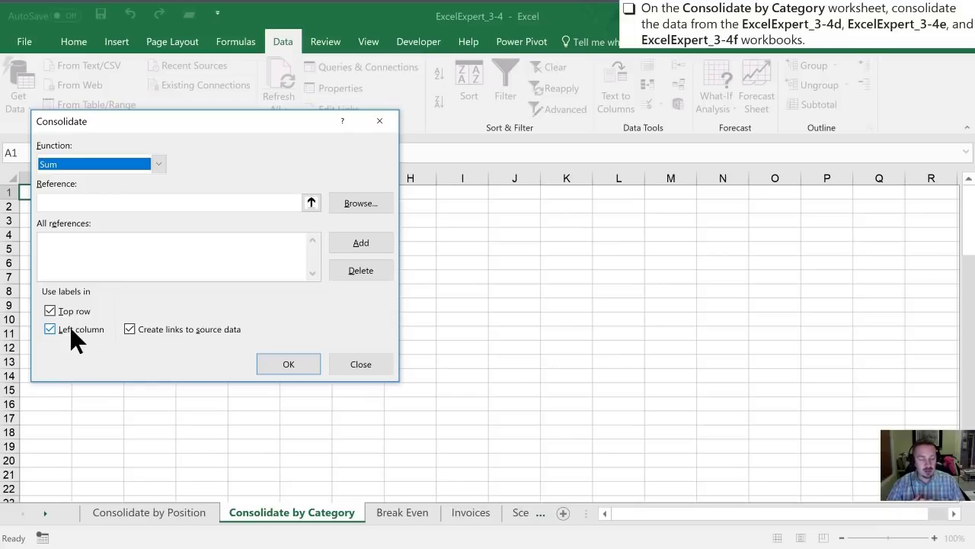
- Add Details!A2:N17 from ExcelExpert_3-4d as the first category consolidation reference
{"action": "left_click", "coordinate": [312, 203]}
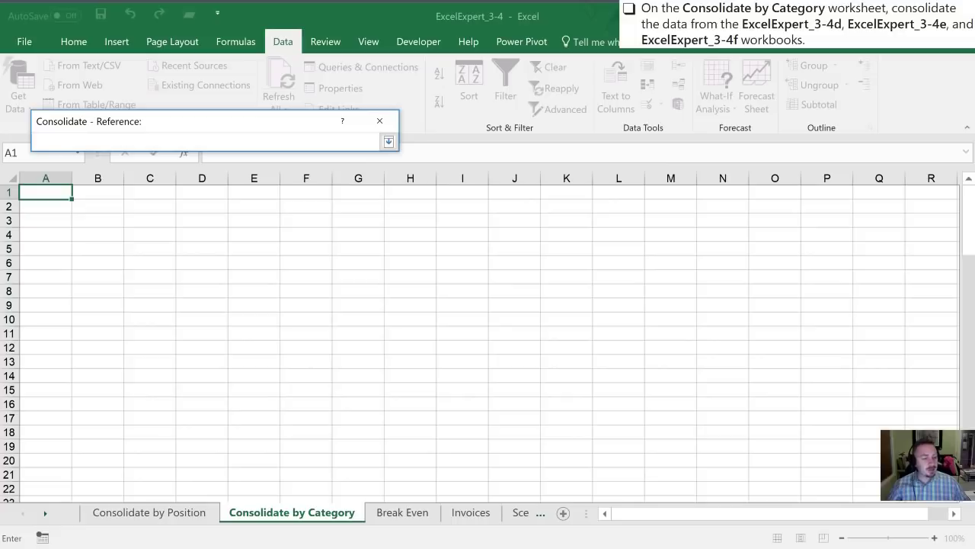
{"action": "key", "text": "alt+Tab"}
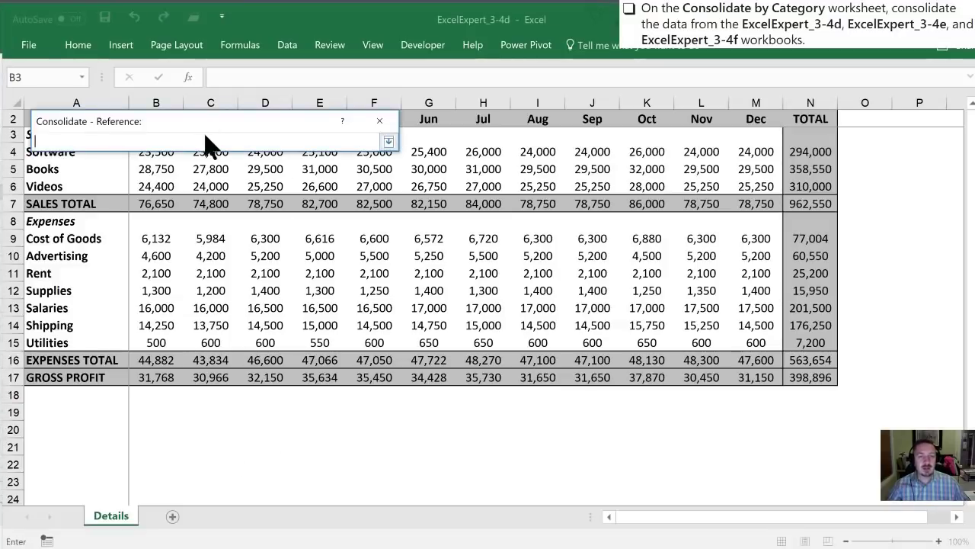
{"action": "left_click_drag", "start_coordinate": [205, 131], "coordinate": [466, 249]}
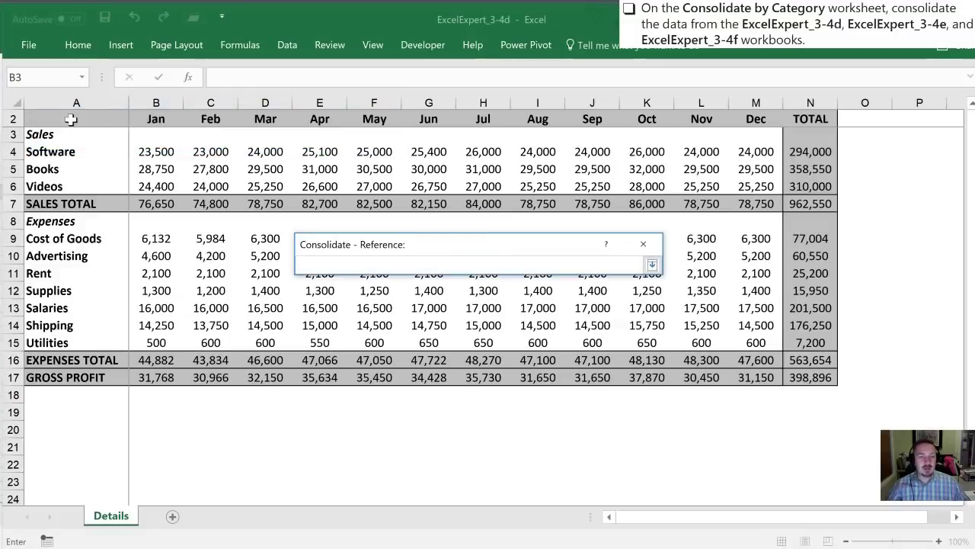
{"action": "left_click_drag", "start_coordinate": [70, 121], "coordinate": [808, 373]}
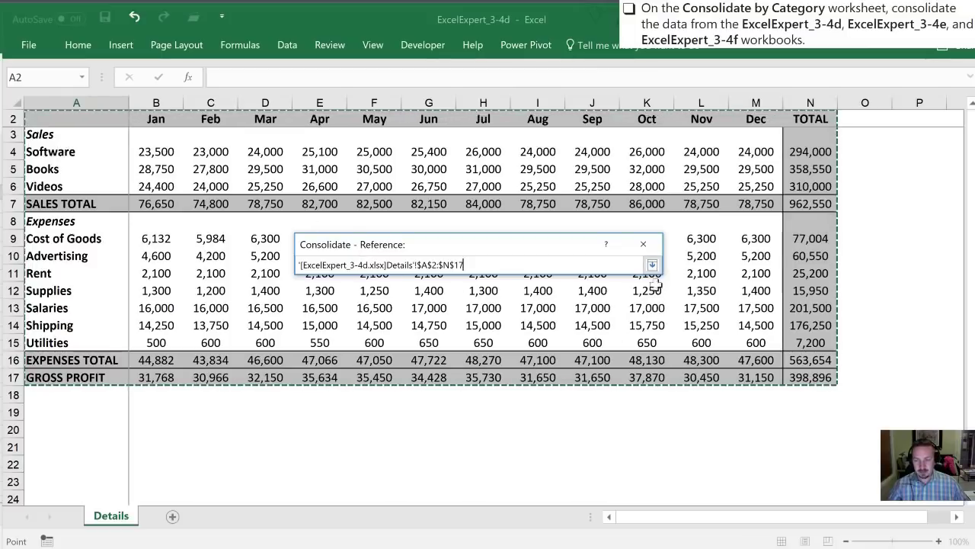
{"action": "left_click", "coordinate": [652, 264]}
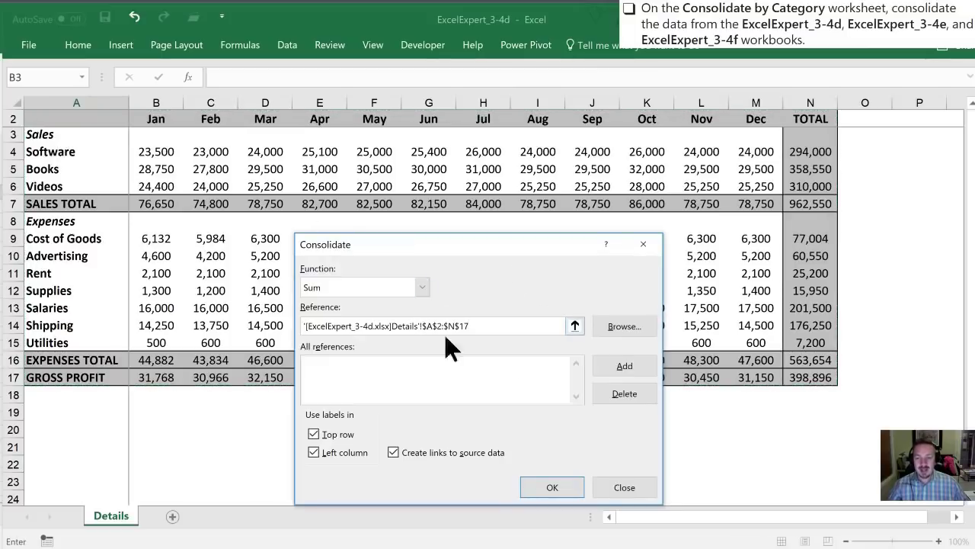
{"action": "left_click", "coordinate": [623, 366]}
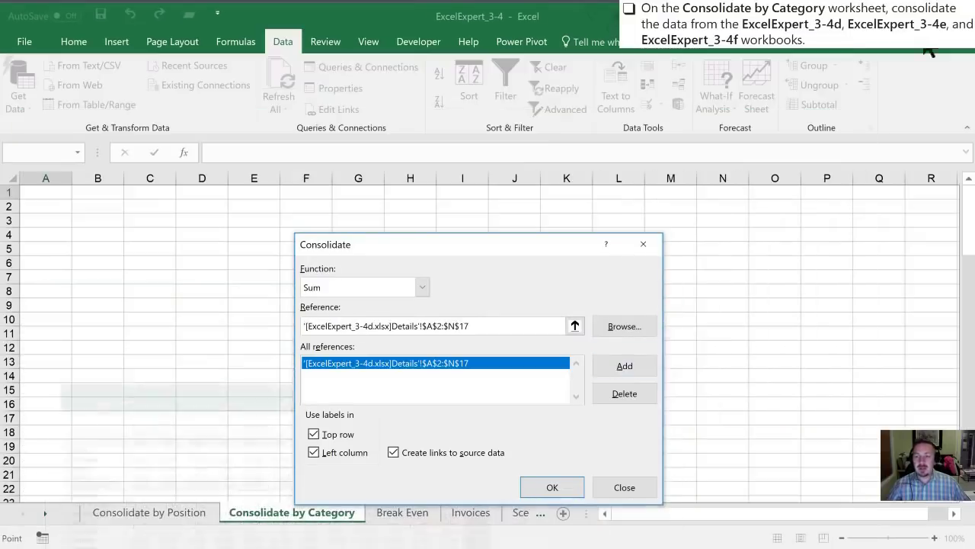
- Select A2:N16 on the ExcelExpert_3-4e Details sheet and add it as a consolidation reference
{"action": "left_click", "coordinate": [575, 325]}
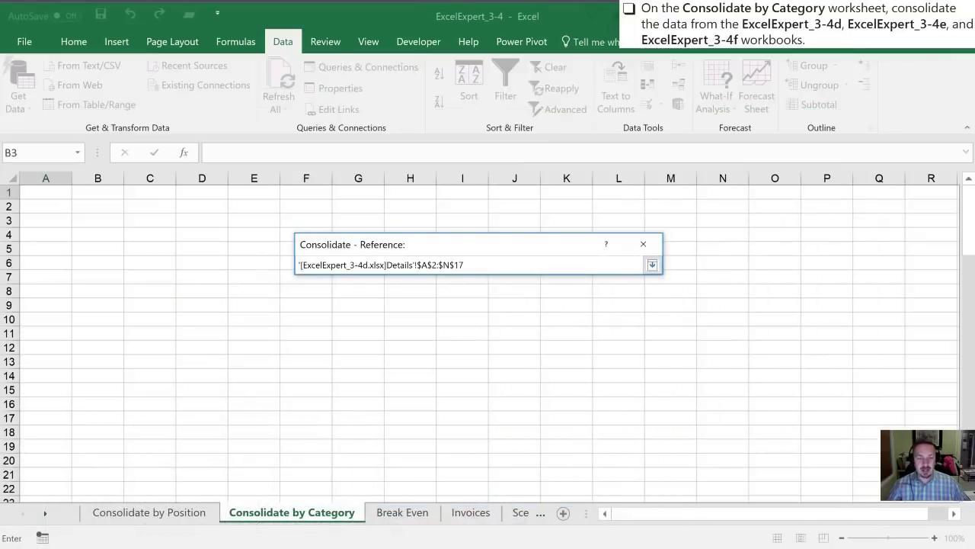
{"action": "key", "text": "Escape"}
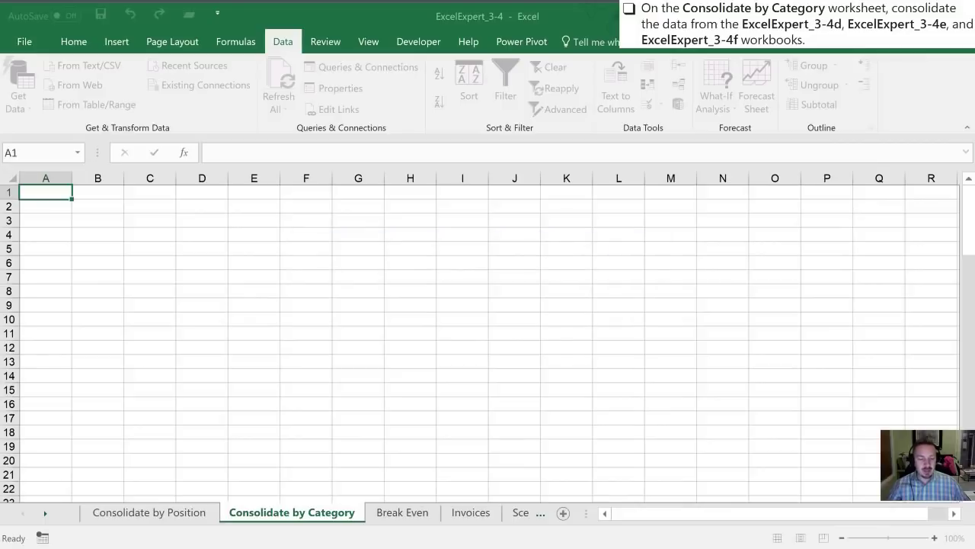
{"action": "key", "text": "ctrl+Tab"}
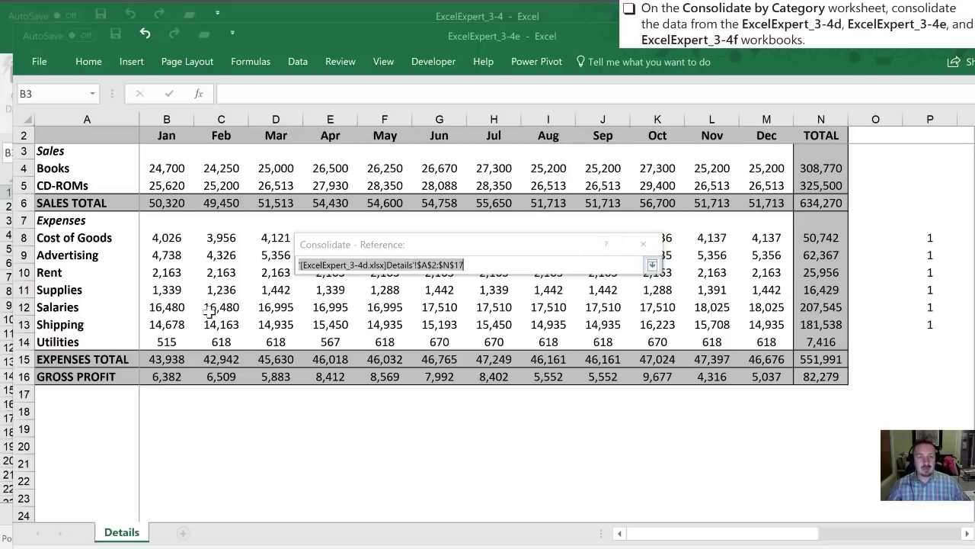
{"action": "left_click_drag", "start_coordinate": [60, 136], "coordinate": [825, 376]}
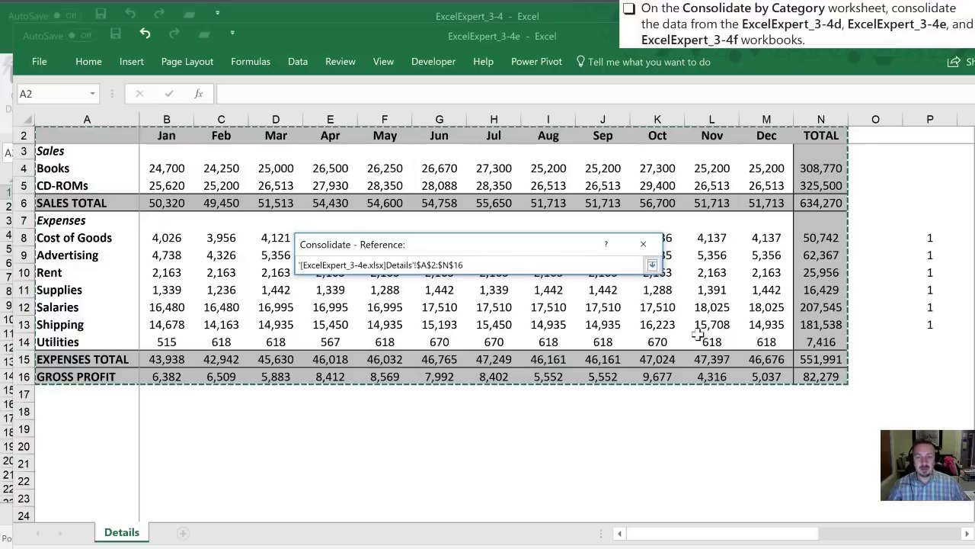
{"action": "left_click", "coordinate": [652, 265]}
{"action": "left_click", "coordinate": [603, 360]}
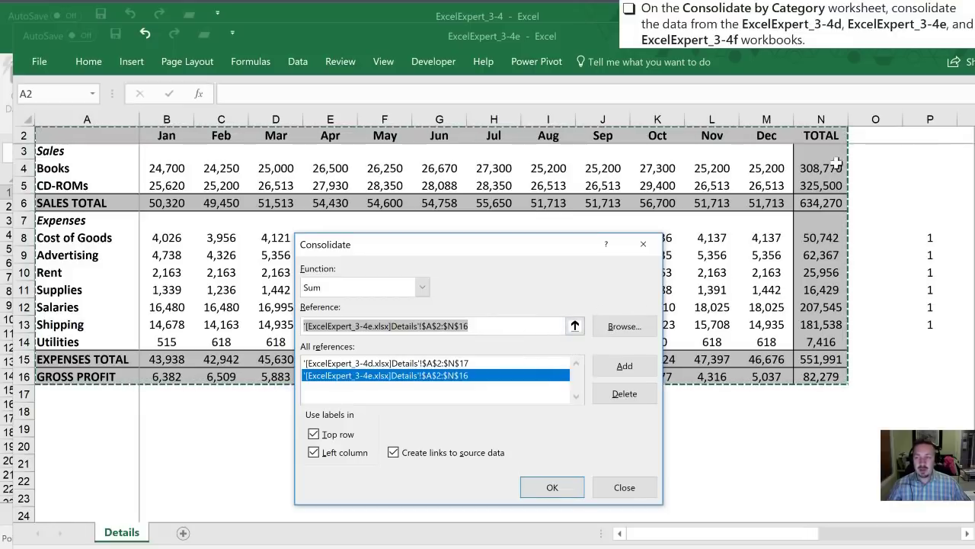
- Select A2:N18 on the ExcelExpert_3-4f Details sheet and add it as the third reference
{"action": "key", "text": "ctrl+F6"}
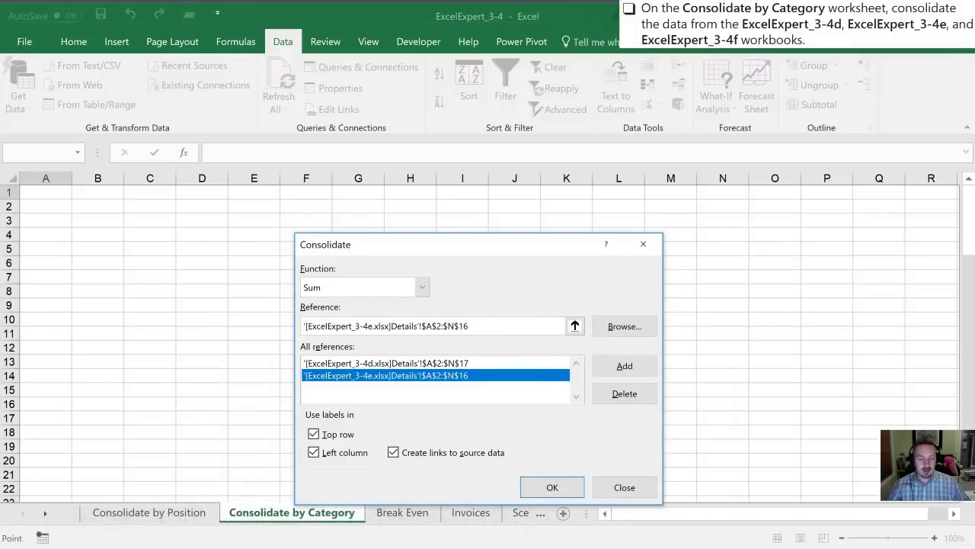
{"action": "left_click", "coordinate": [575, 326]}
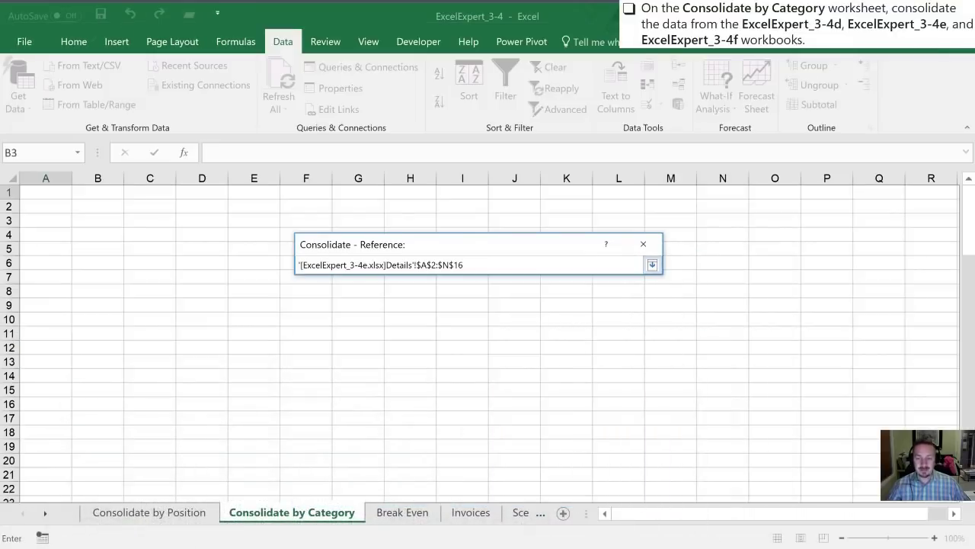
{"action": "key", "text": "Escape"}
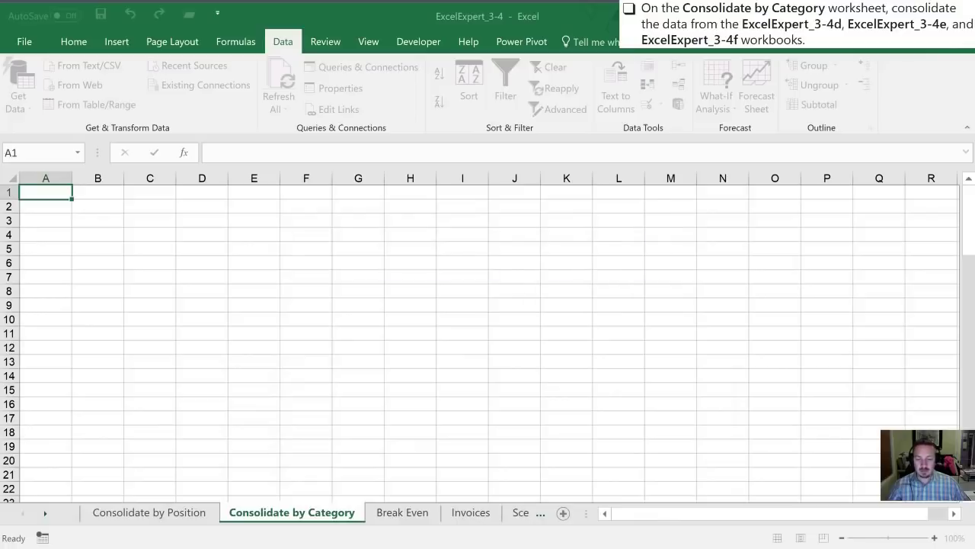
{"action": "key", "text": "ctrl+F6"}
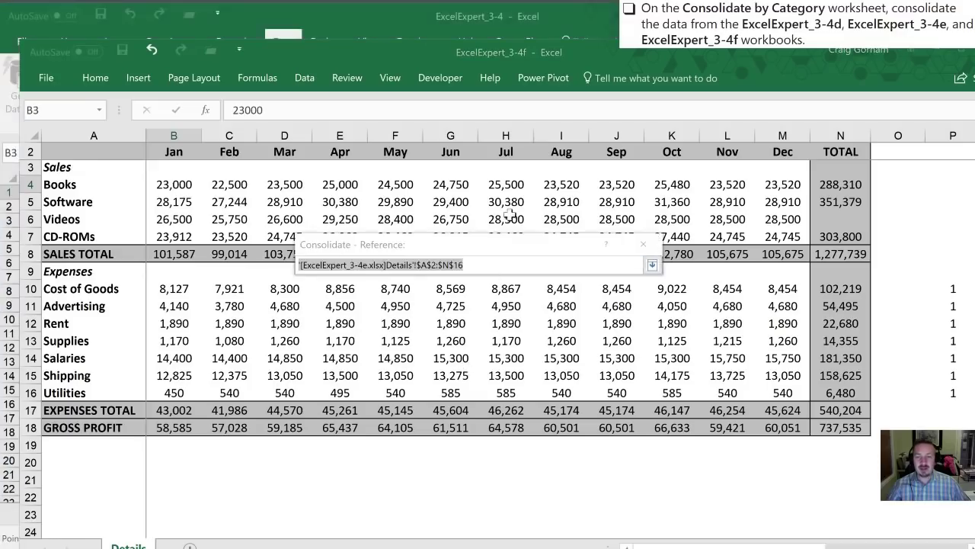
{"action": "left_click", "coordinate": [75, 145]}
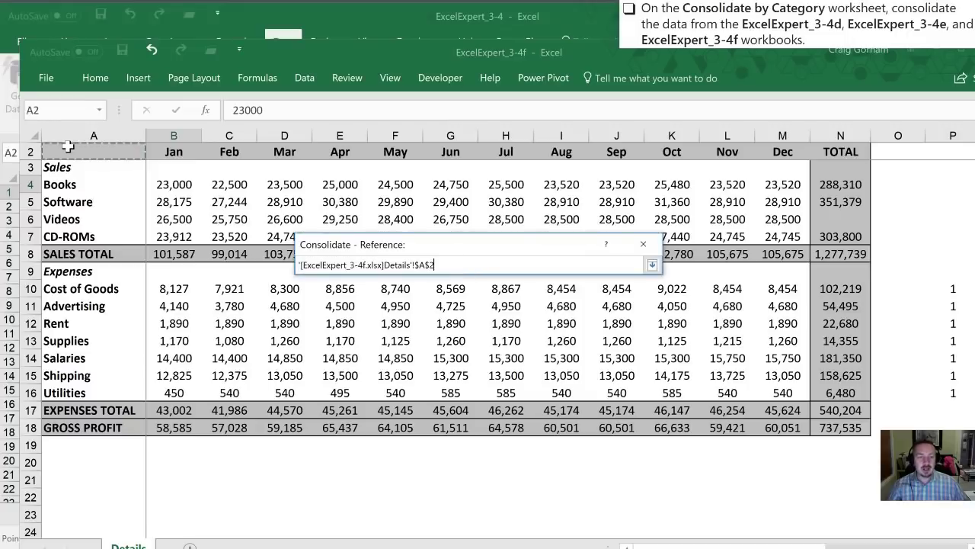
{"action": "left_click_drag", "start_coordinate": [59, 149], "coordinate": [835, 428]}
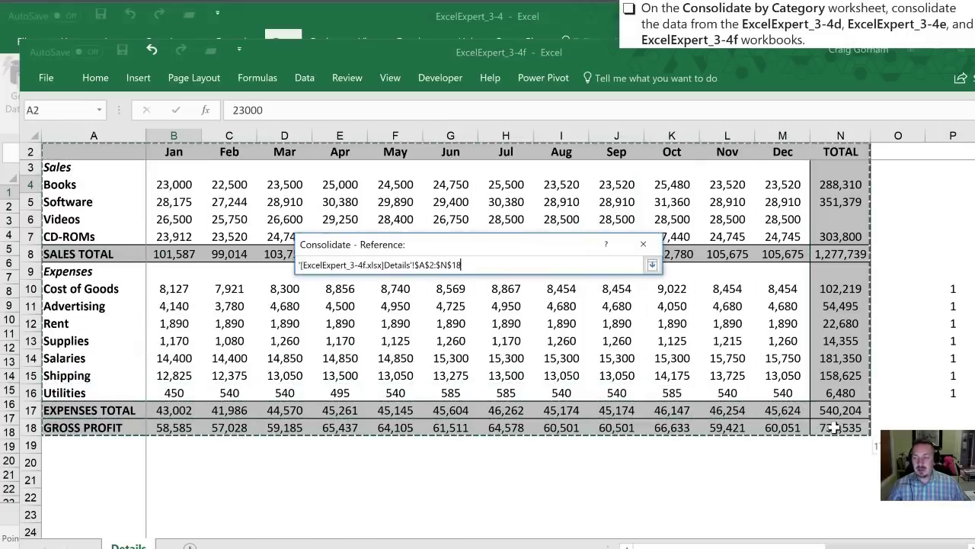
{"action": "left_click", "coordinate": [652, 265]}
{"action": "left_click", "coordinate": [618, 366]}
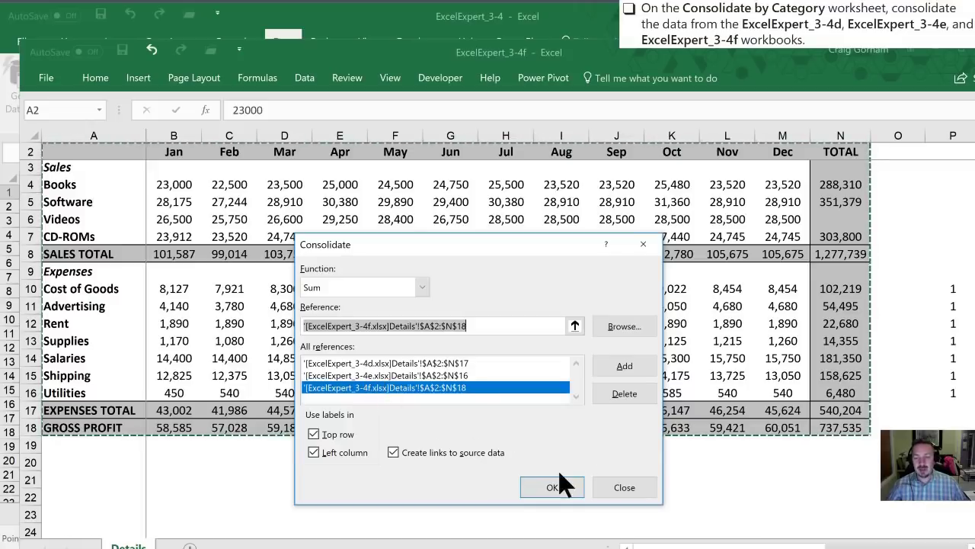
- Run the consolidation, expand then collapse the Software group, and inspect C5's sum formula
{"action": "left_click", "coordinate": [549, 486]}
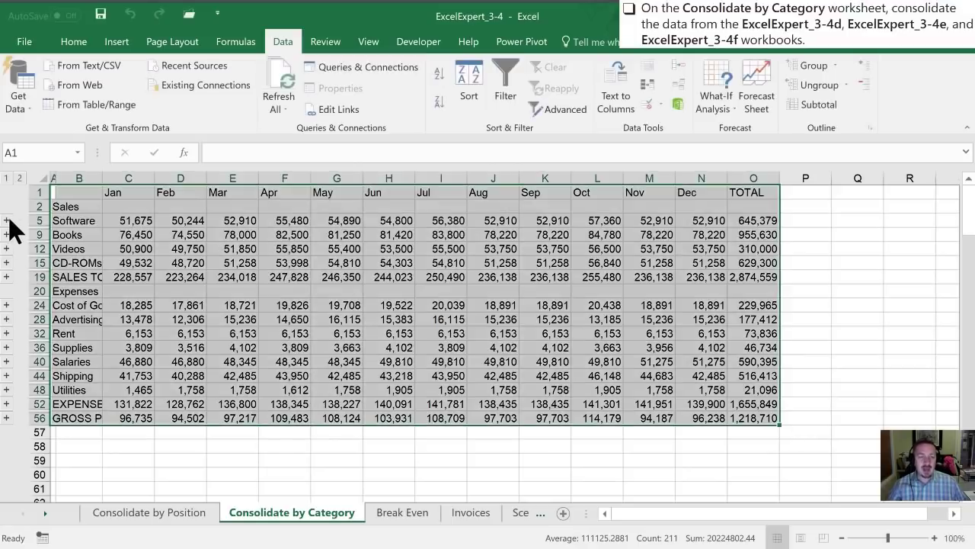
{"action": "left_click", "coordinate": [7, 220]}
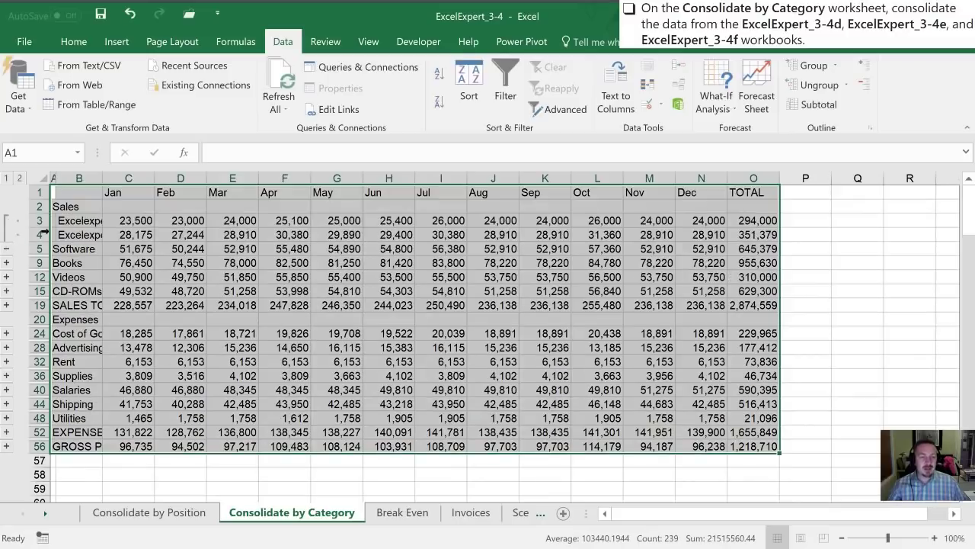
{"action": "left_click", "coordinate": [7, 249]}
{"action": "left_click", "coordinate": [108, 223]}
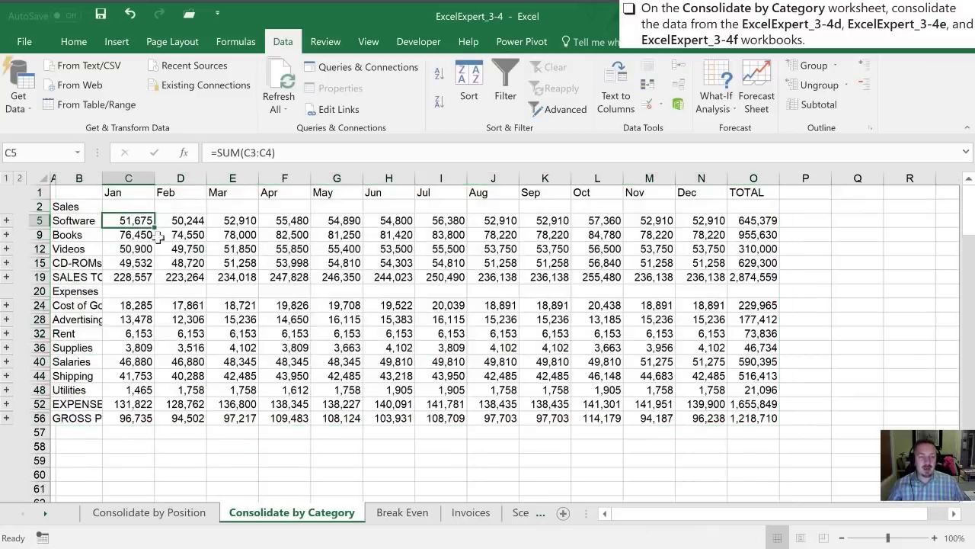